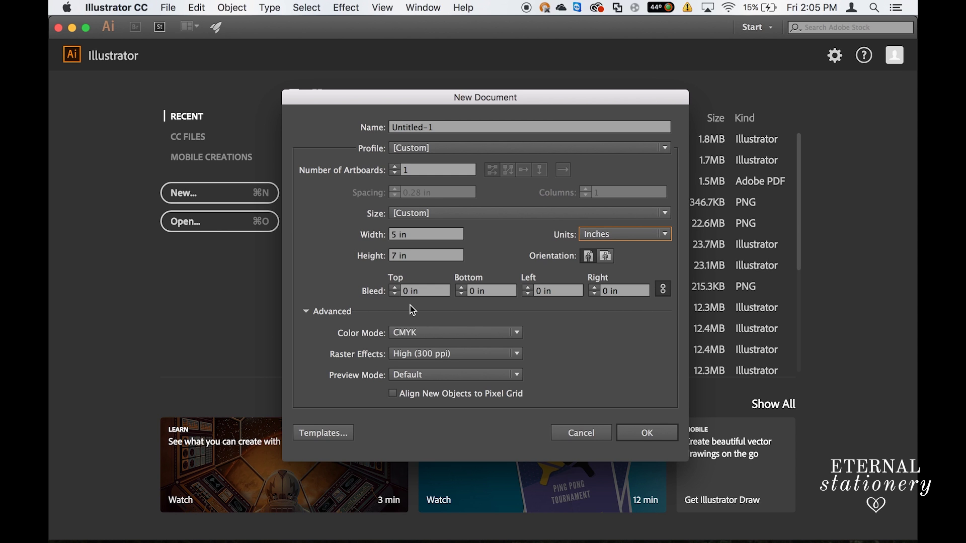
# - Confirm the new 5 × 7 inch CMYK document settings
pyautogui.click(631, 428)
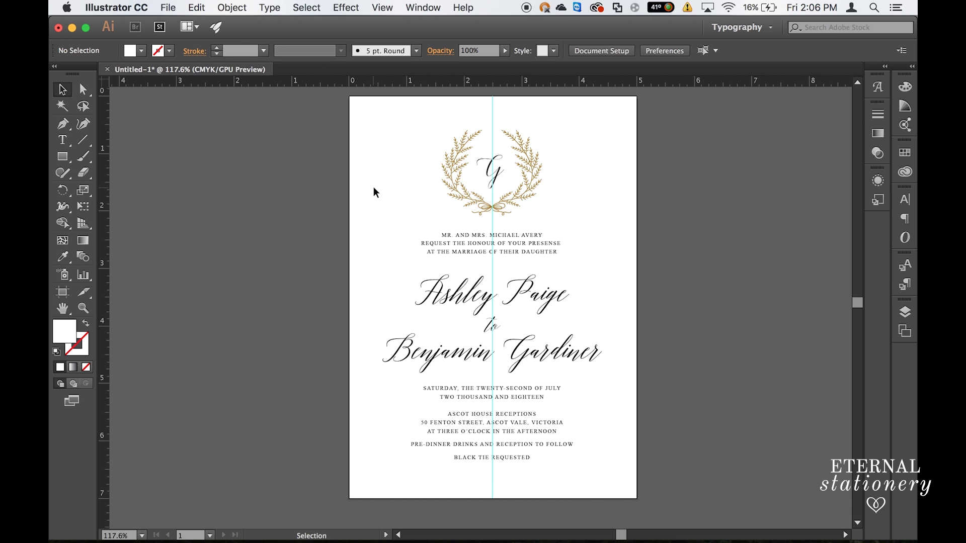
# - Start Save As with the file name ashley and Adobe PDF chosen as the format
pyautogui.click(169, 9)
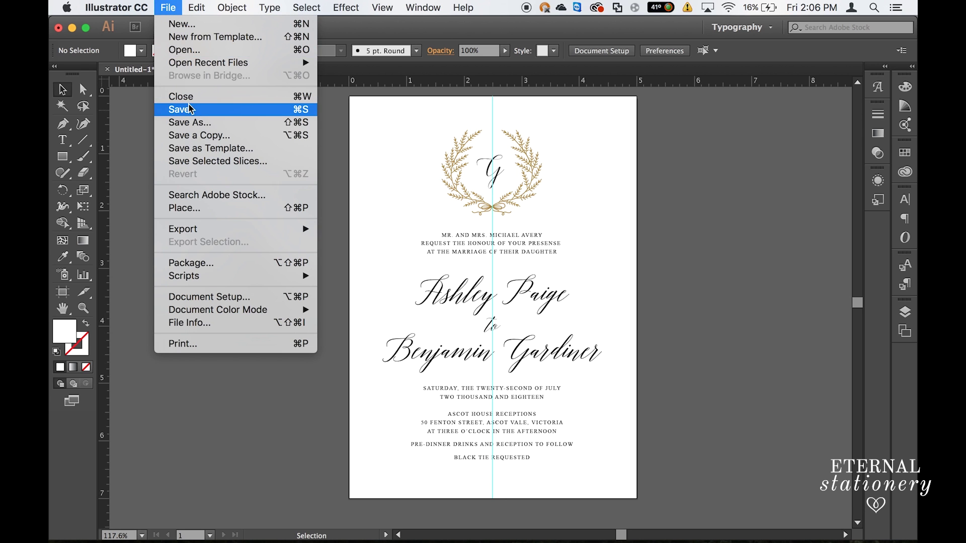
pyautogui.click(191, 123)
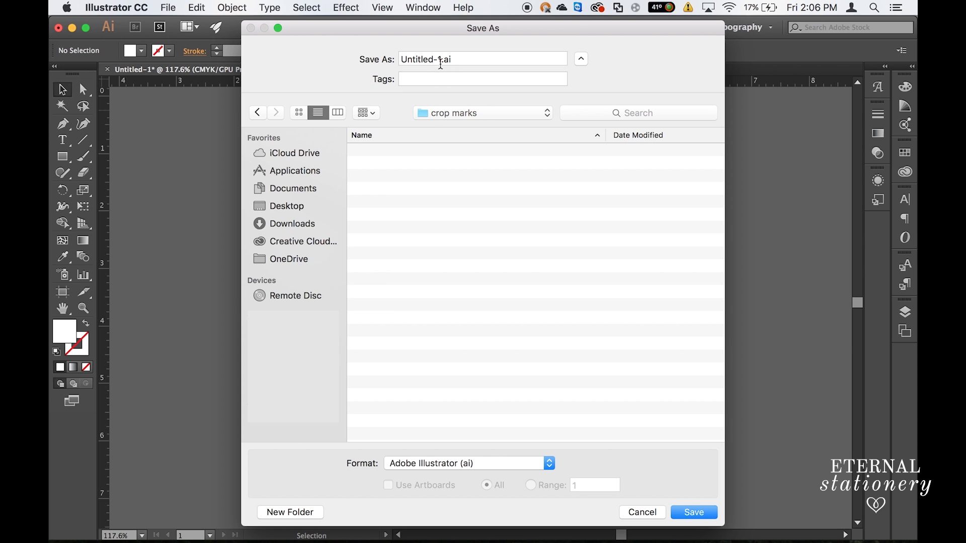
pyautogui.moveTo(441, 60); pyautogui.dragTo(386, 60)
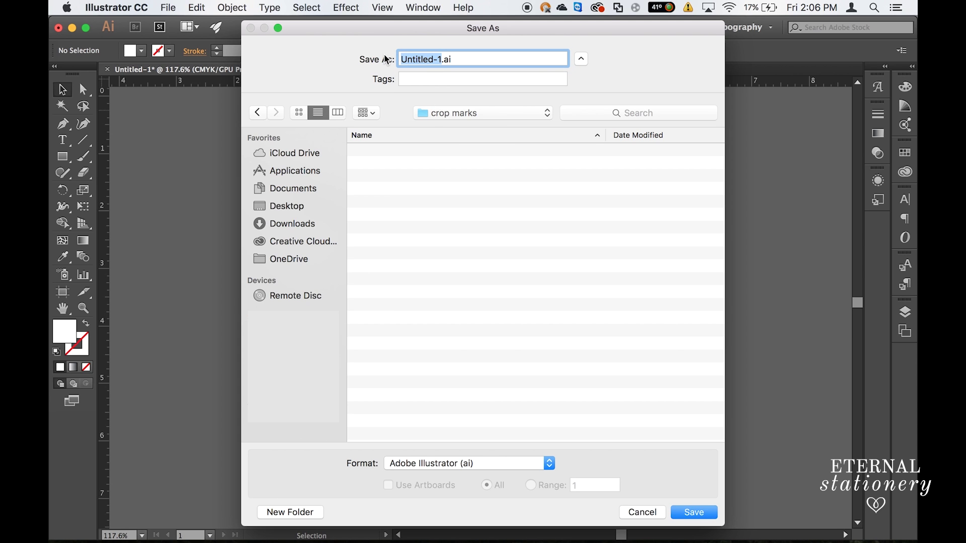
pyautogui.write('ashley')
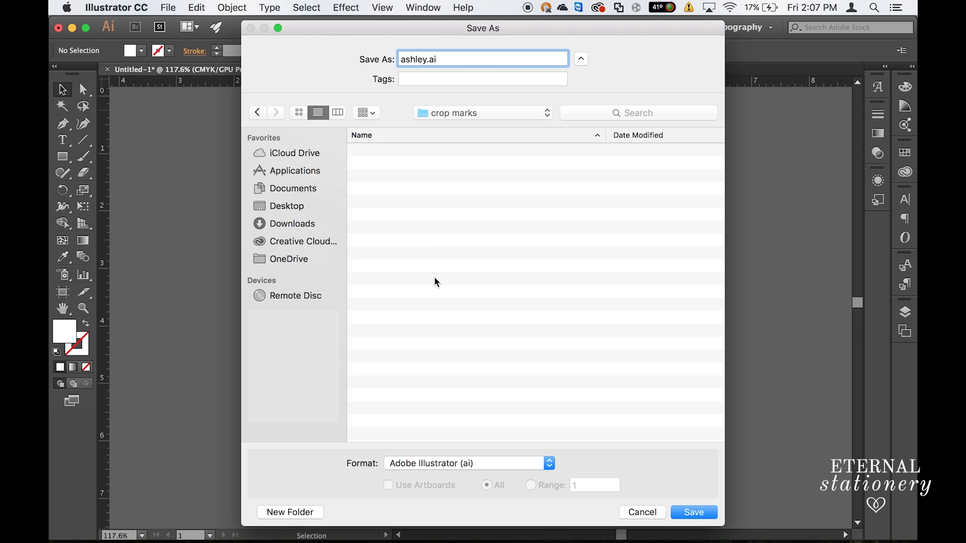
pyautogui.click(409, 464)
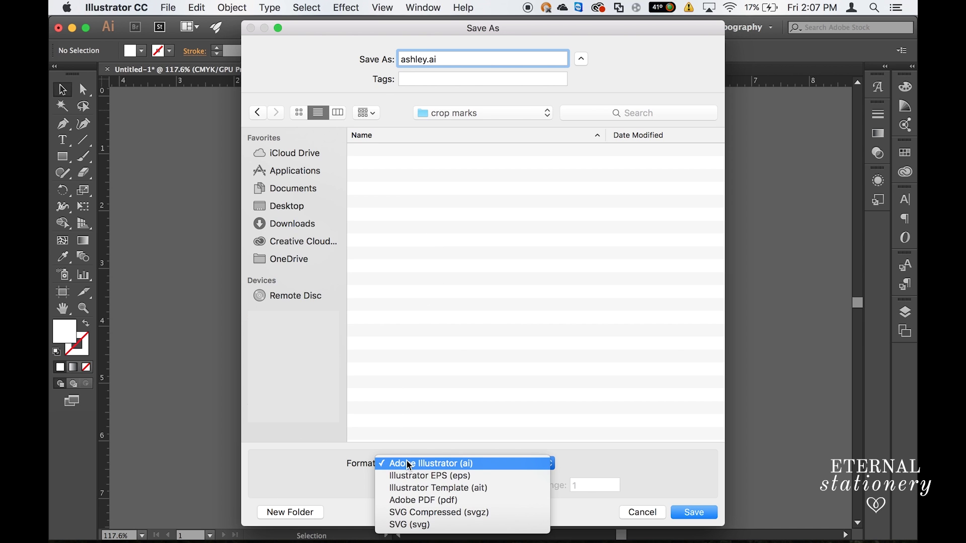
pyautogui.click(413, 501)
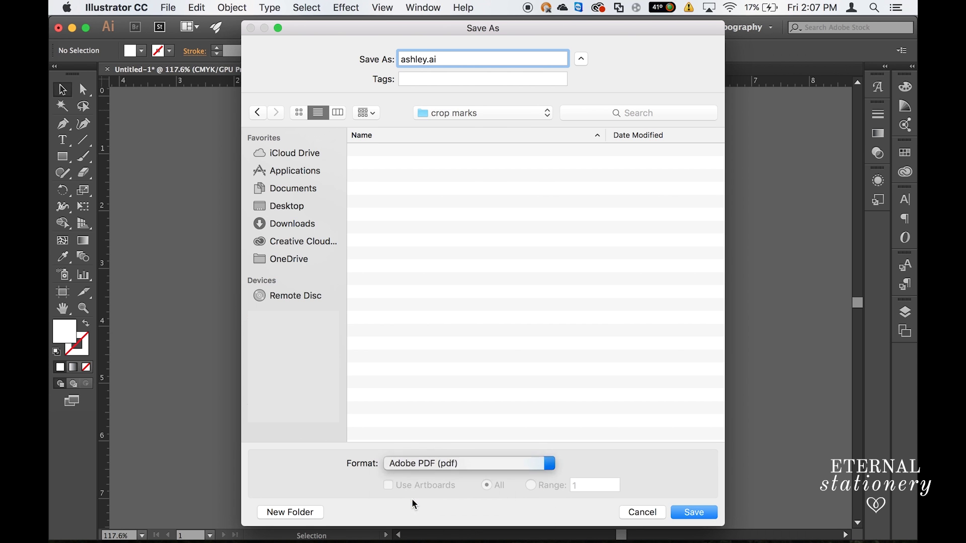
# - Save ashley.pdf with the [High Quality Print] preset, Fast Web View off and trim marks on
pyautogui.click(690, 513)
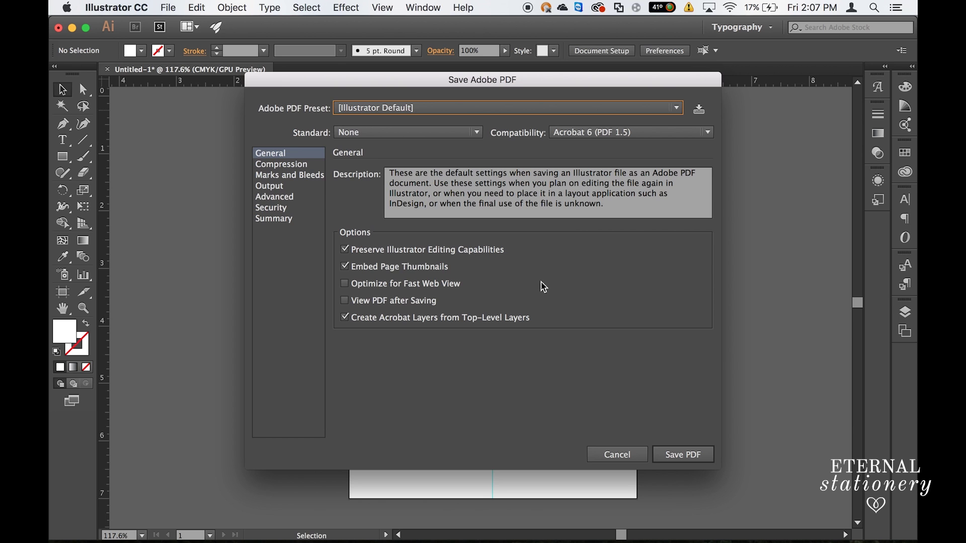
pyautogui.click(367, 108)
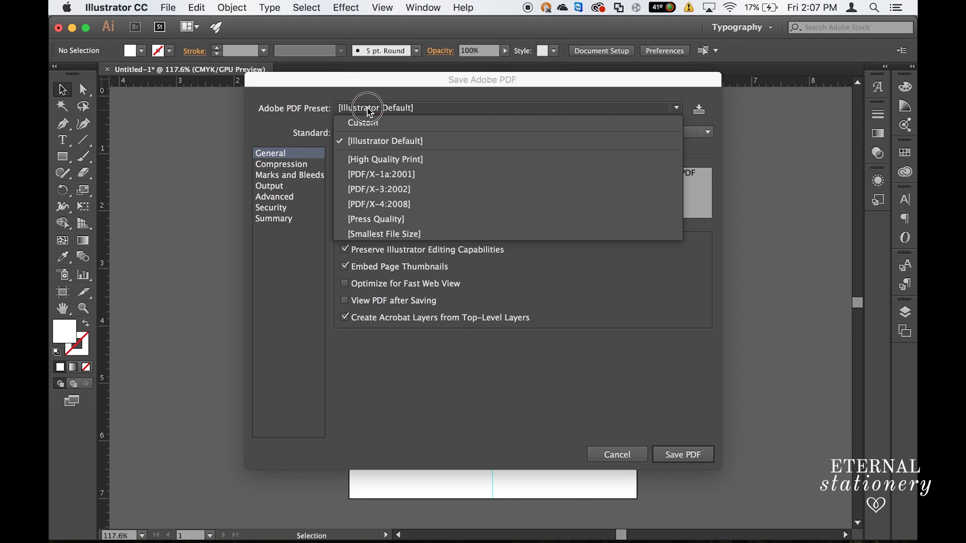
pyautogui.click(383, 159)
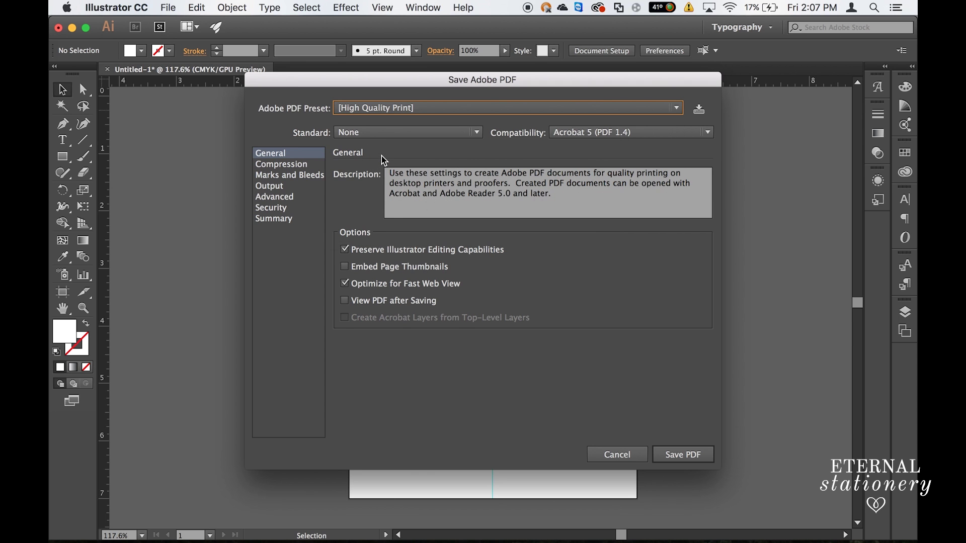
pyautogui.click(399, 285)
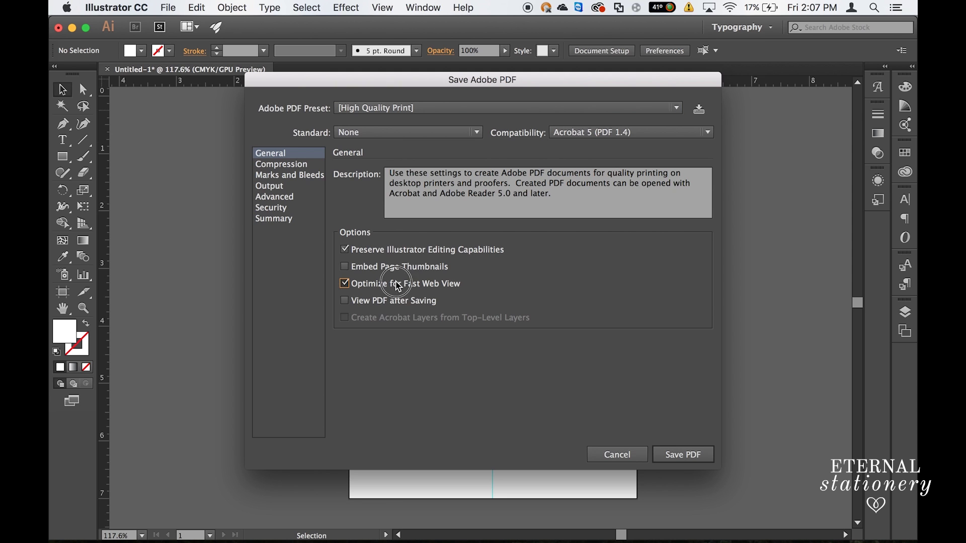
pyautogui.click(295, 181)
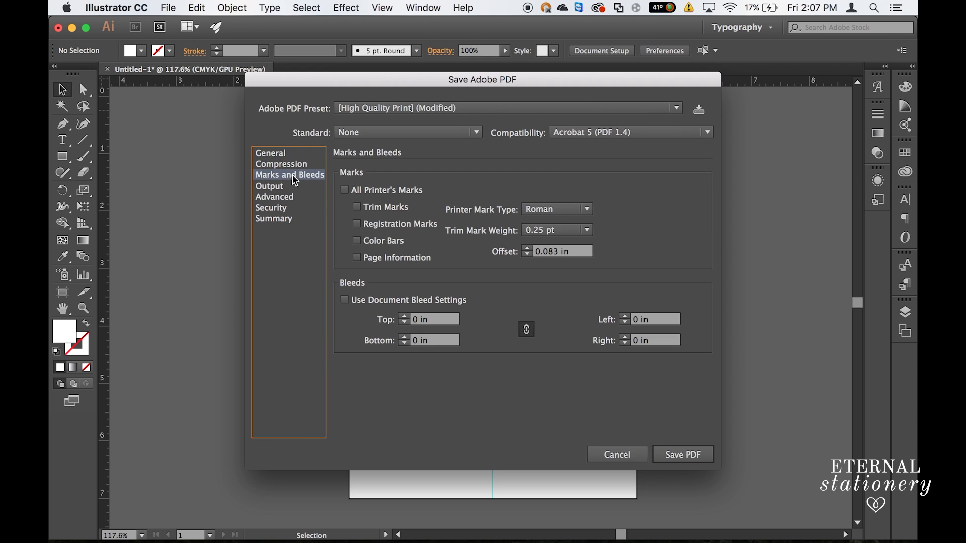
pyautogui.click(358, 208)
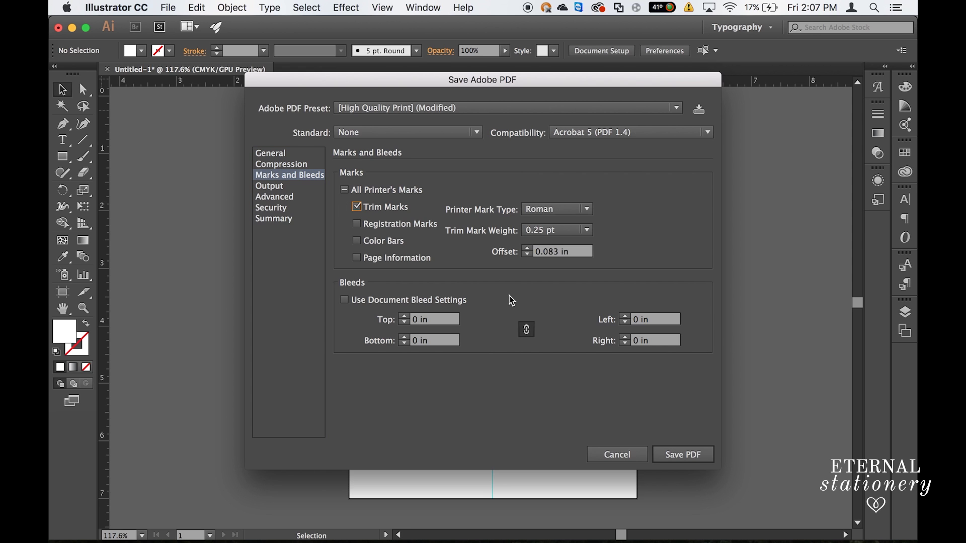
pyautogui.click(670, 453)
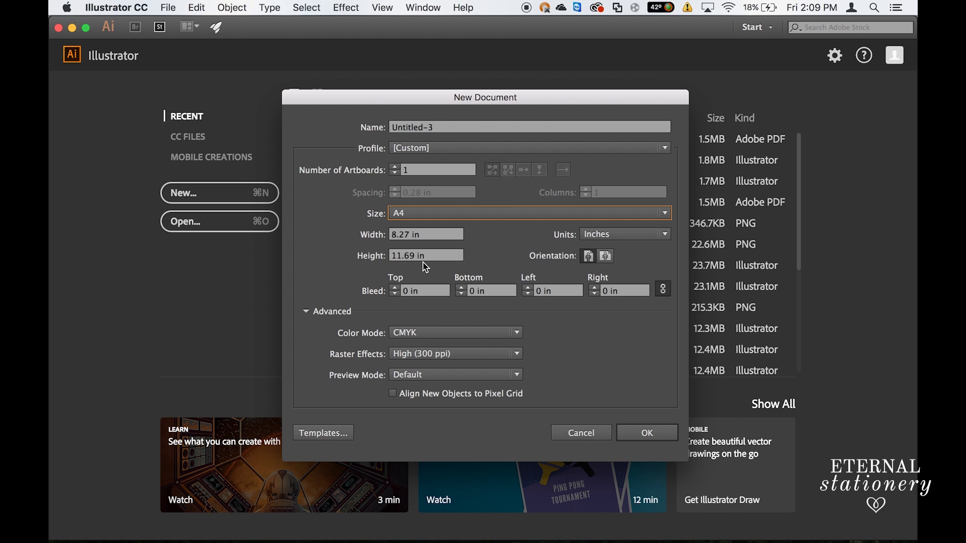
# - Create an A4 document in landscape orientation, 11.69 × 8.27 in
pyautogui.click(416, 215)
pyautogui.click(424, 264)
pyautogui.click(607, 259)
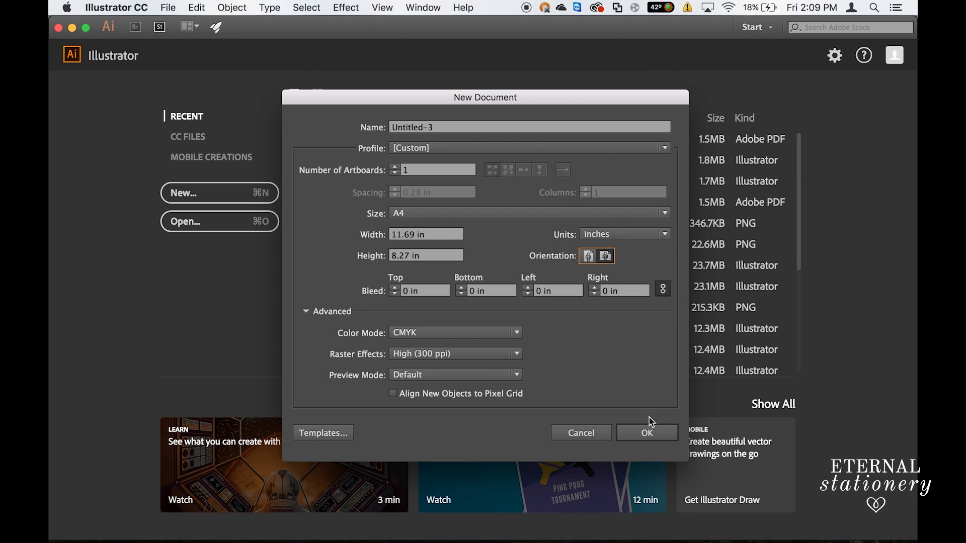
pyautogui.click(648, 436)
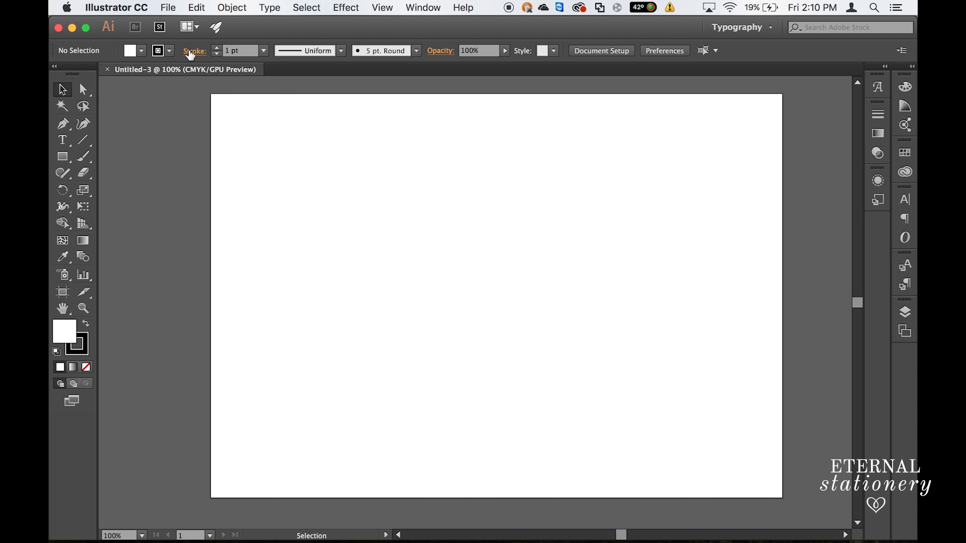
# - Place ashley.pdf onto the A4 artboard
pyautogui.click(170, 8)
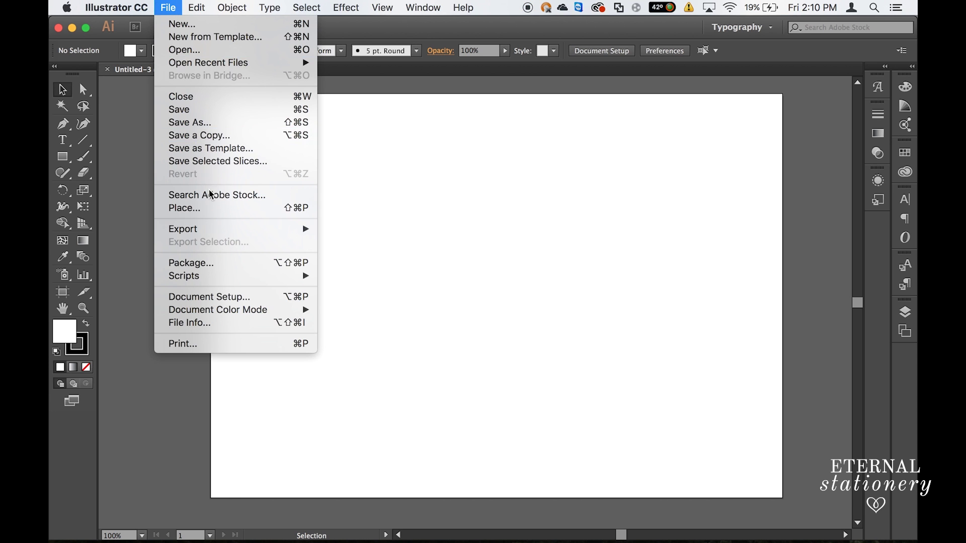
pyautogui.click(208, 210)
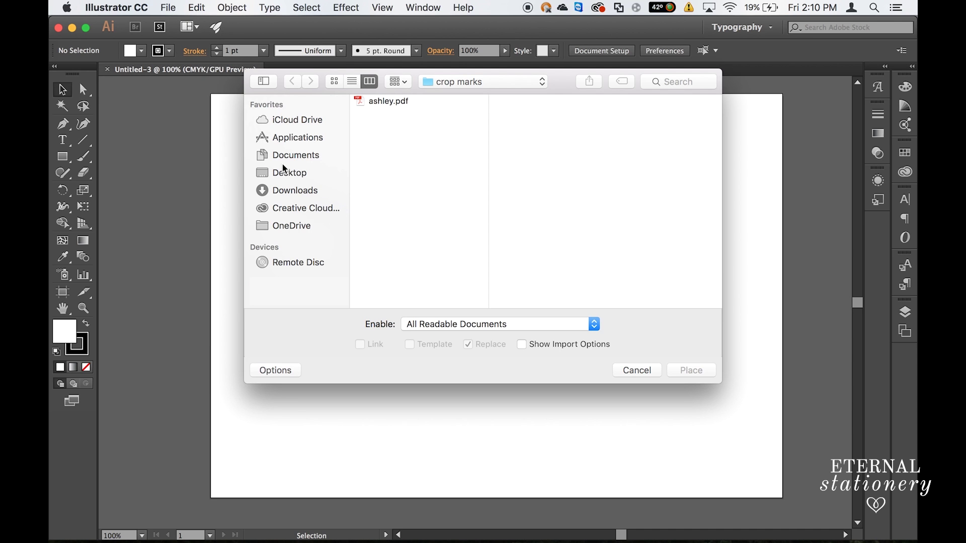
pyautogui.click(377, 104)
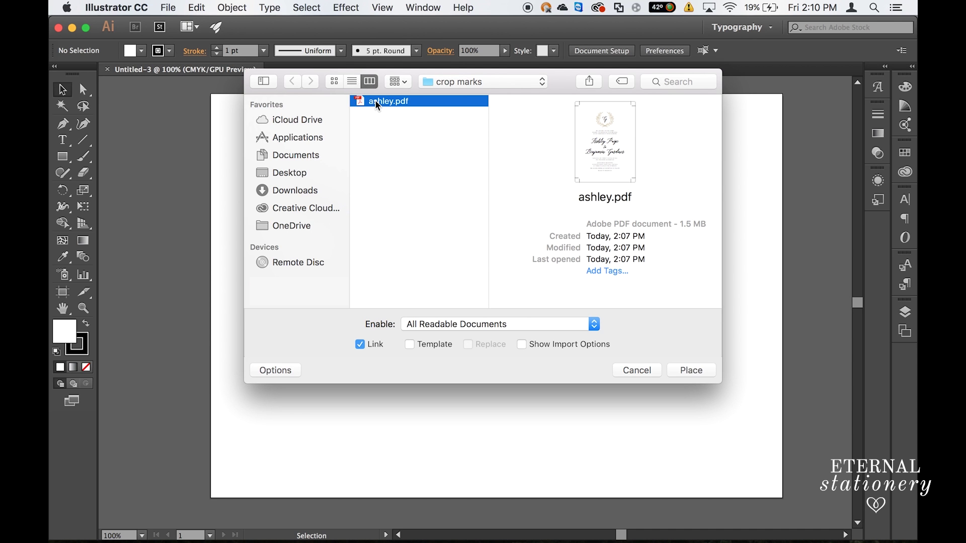
pyautogui.click(689, 374)
pyautogui.click(516, 240)
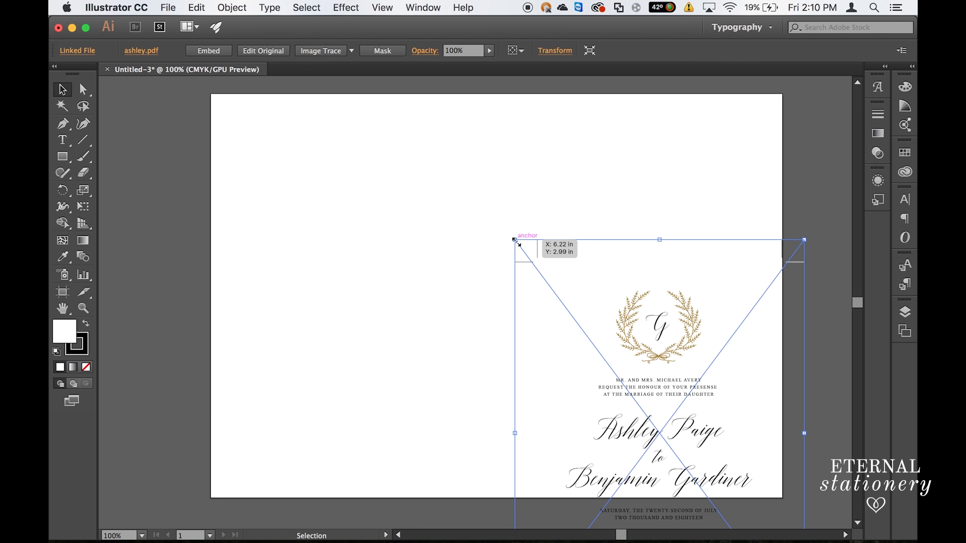
# - Move the placed invitation onto the right half of the artboard
pyautogui.moveTo(656, 329); pyautogui.dragTo(610, 191)
pyautogui.click(293, 202)
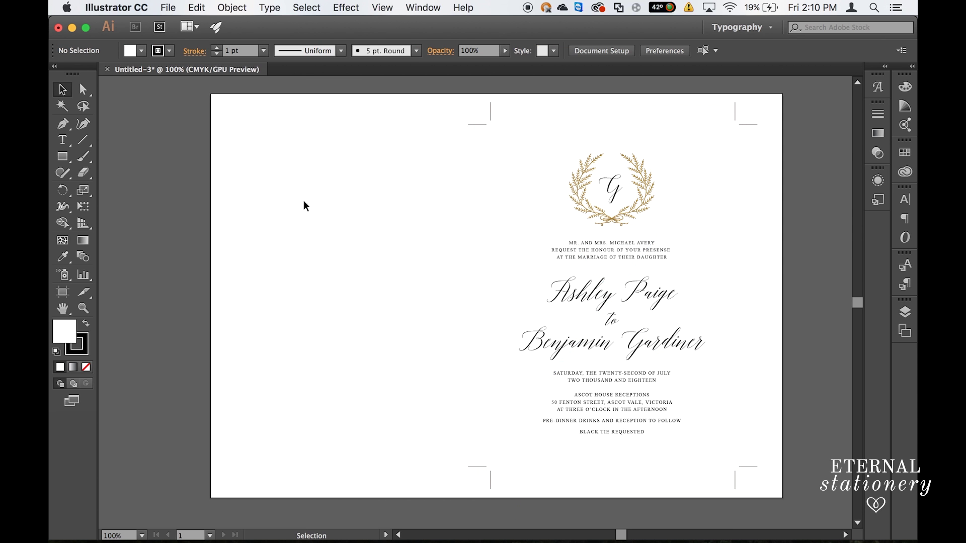
pyautogui.click(551, 193)
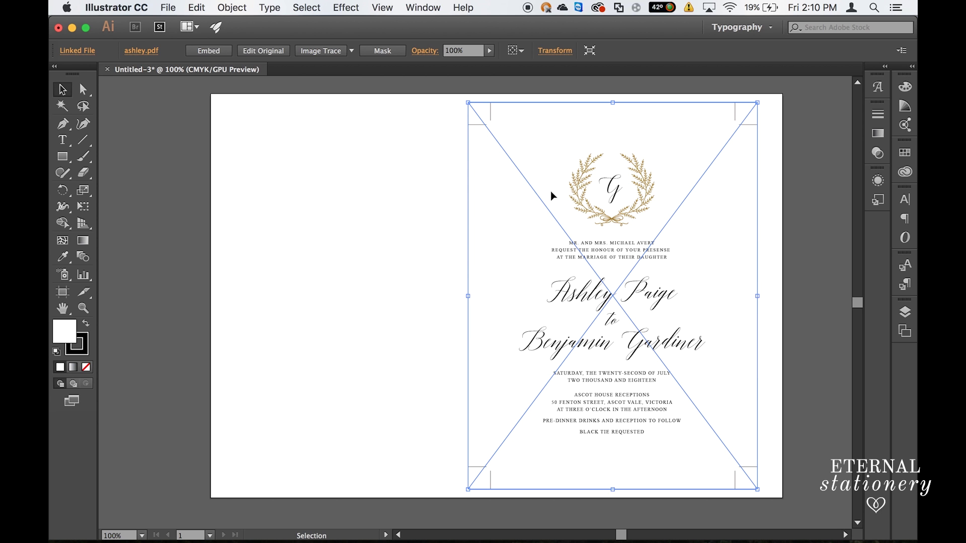
# - Paste a copy of the invitation and drag it to the artboard's left half
pyautogui.press('a')
pyautogui.press('super+v')
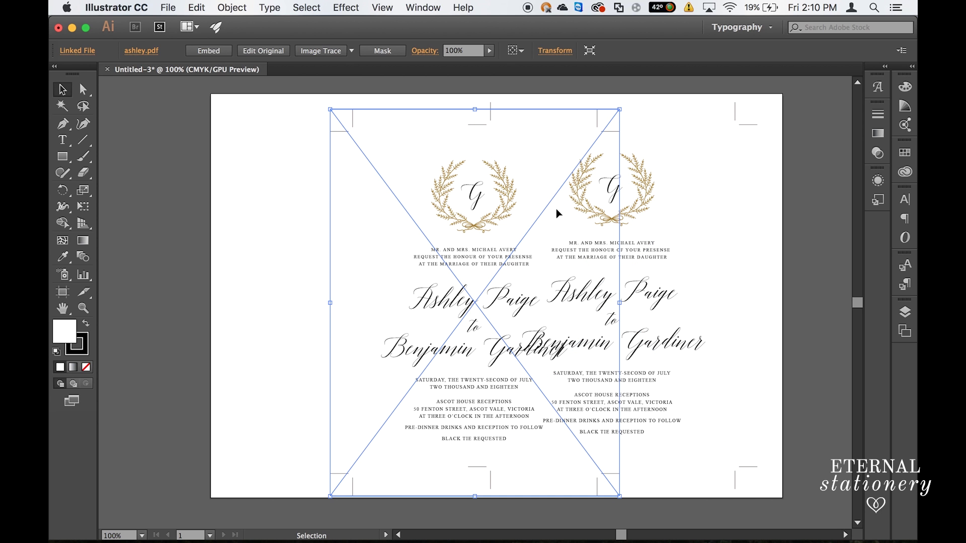
pyautogui.moveTo(500, 211); pyautogui.dragTo(354, 208)
# - Select both invitations, nudge them to center on the artboard, then deselect
pyautogui.click(623, 203)
pyautogui.click(401, 221)
pyautogui.keyDown('shift'); pyautogui.click(601, 200); pyautogui.keyUp('shift')
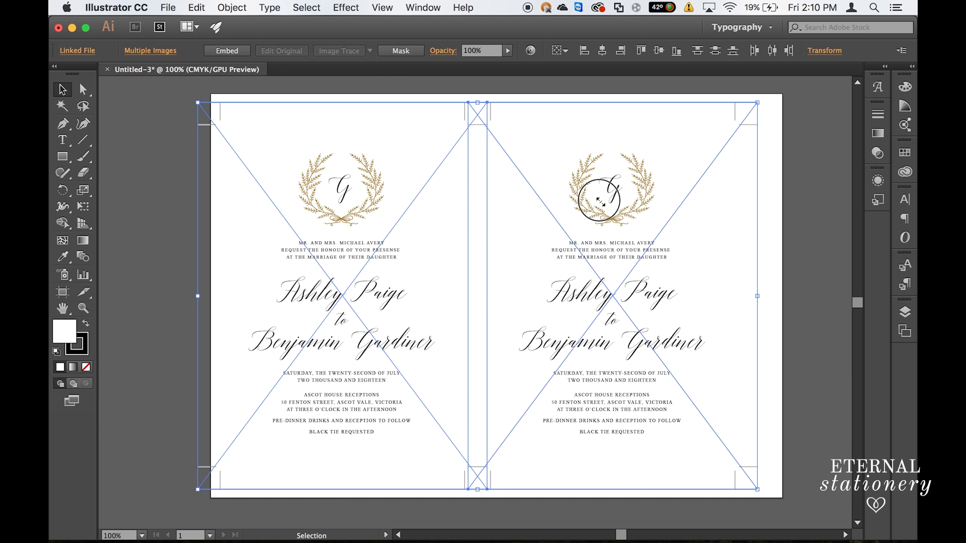
pyautogui.moveTo(605, 201); pyautogui.dragTo(619, 203)
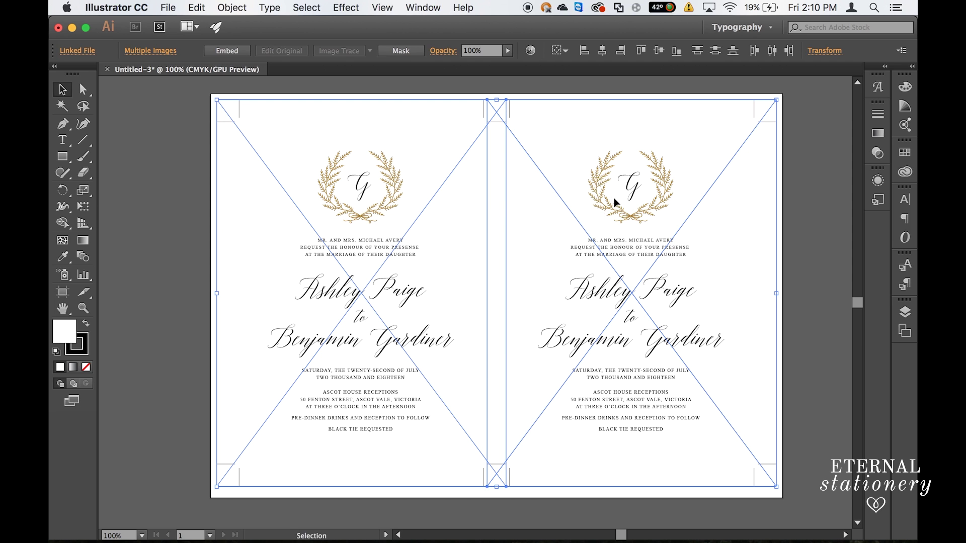
pyautogui.click(198, 270)
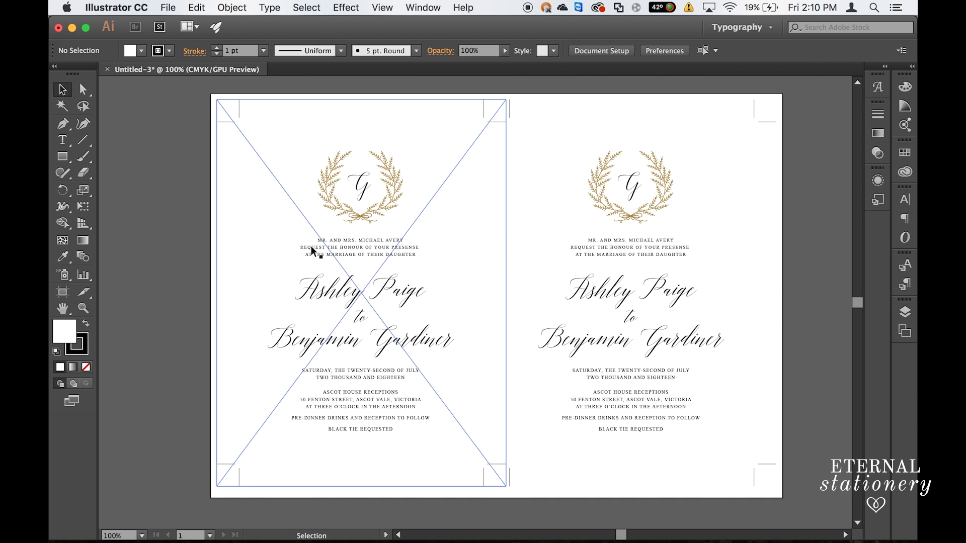